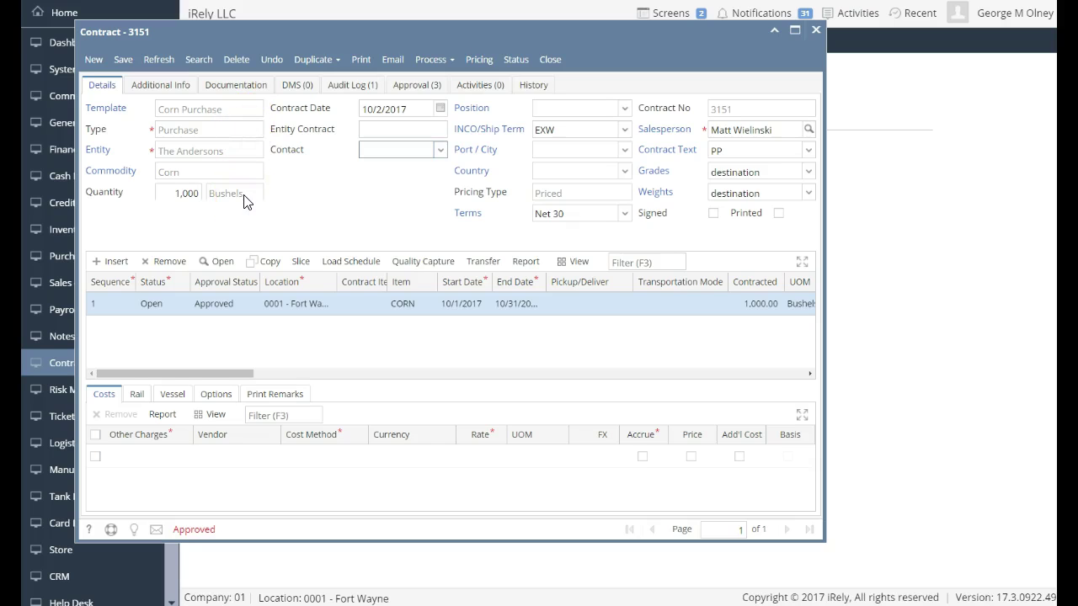
- Review the corn purchase contract's additional information, details and approval history
click(178, 88)
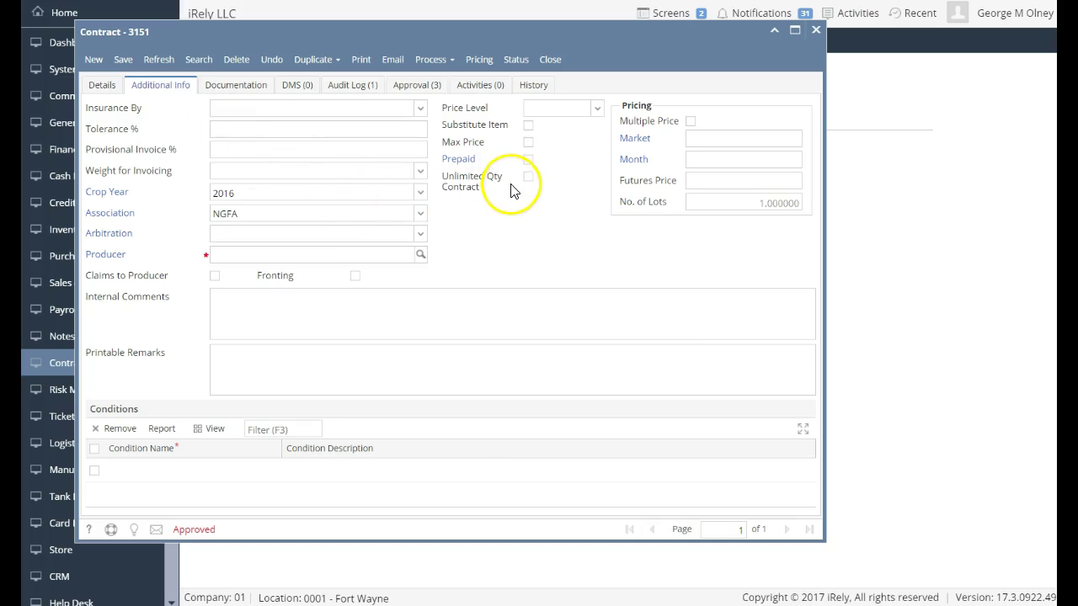
click(103, 85)
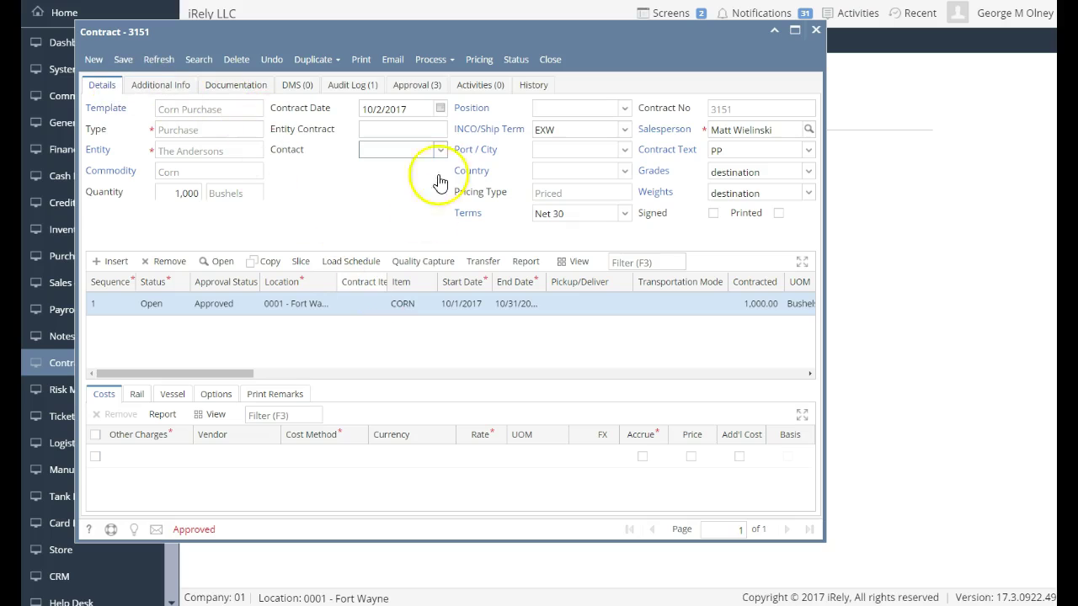
click(417, 86)
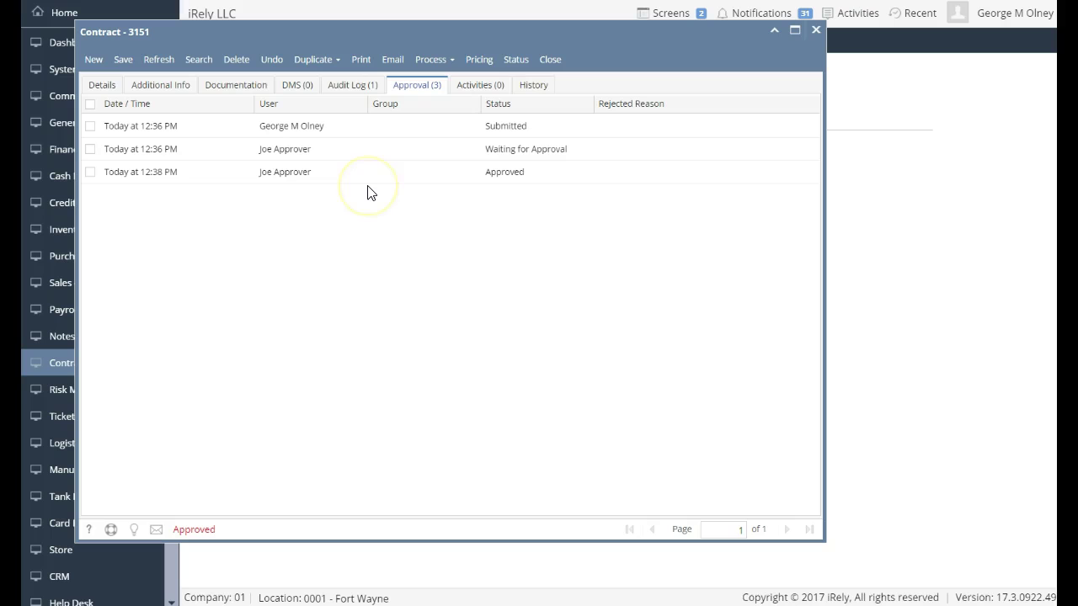
- Open a vendor prepayment for The Andersons from the contract's Prepaid link and reposition its window to compare it with the contract details
click(161, 85)
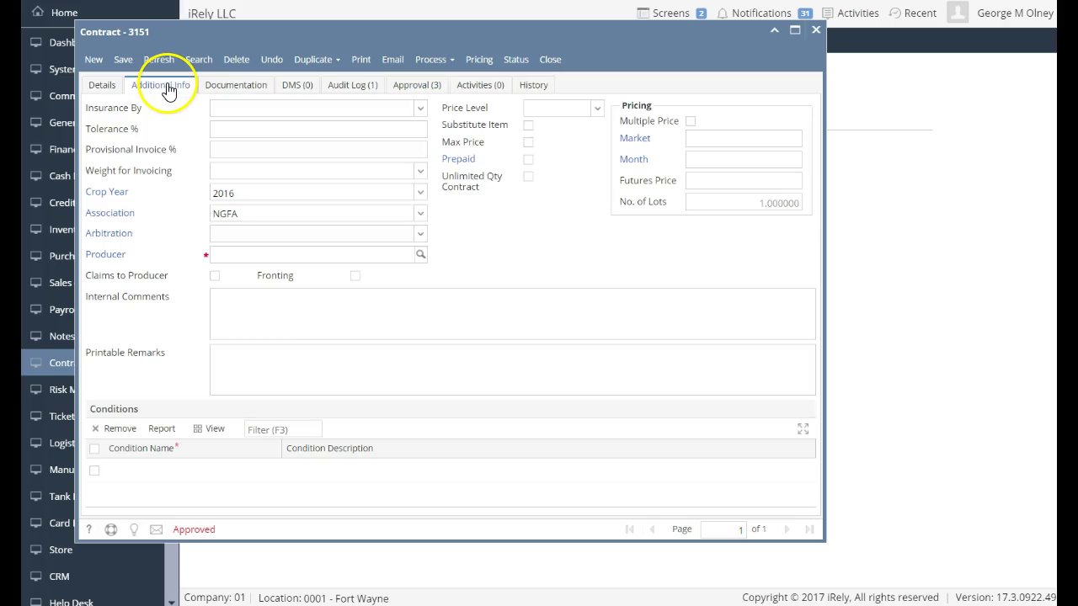
click(446, 161)
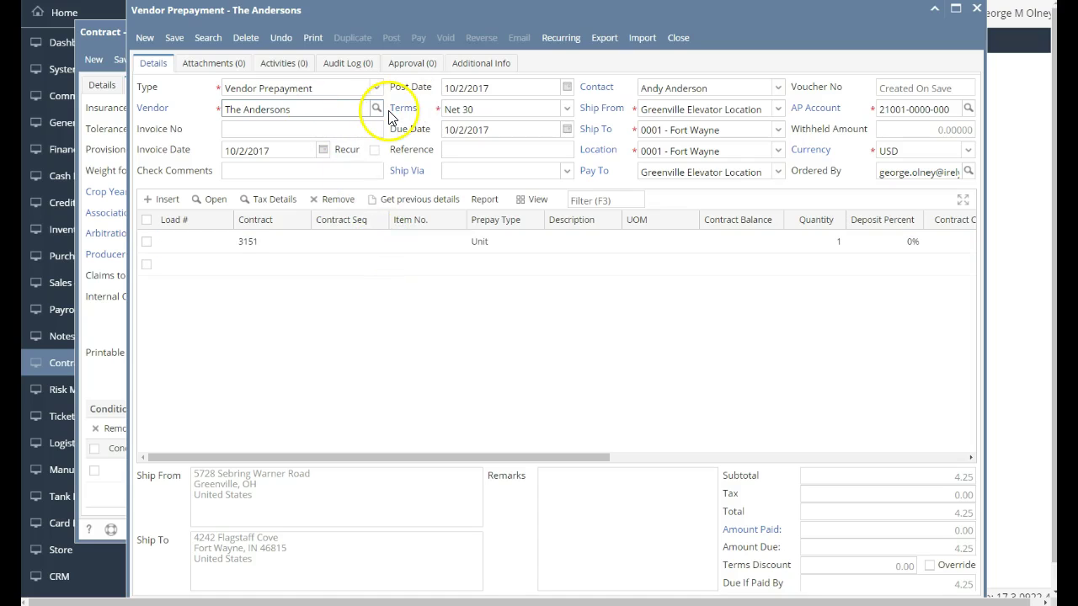
drag(419, 26, 279, 130)
click(99, 85)
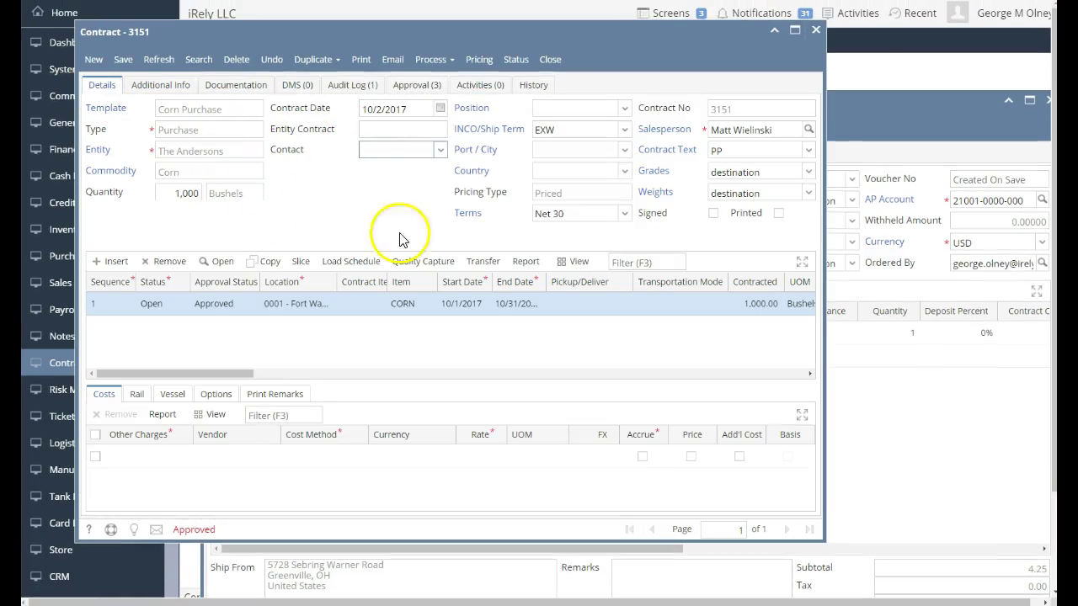
click(852, 115)
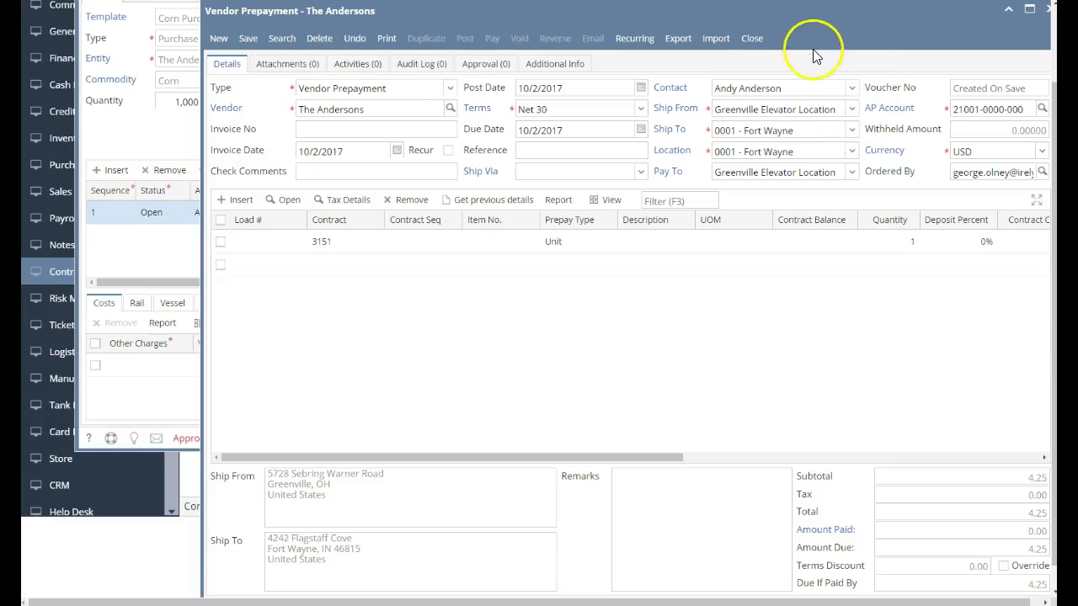
scroll(525, 252, up, 1)
drag(488, 94, 455, 10)
- Assign the CORN item from contract sequence 1 to the vendor prepayment line
click(410, 241)
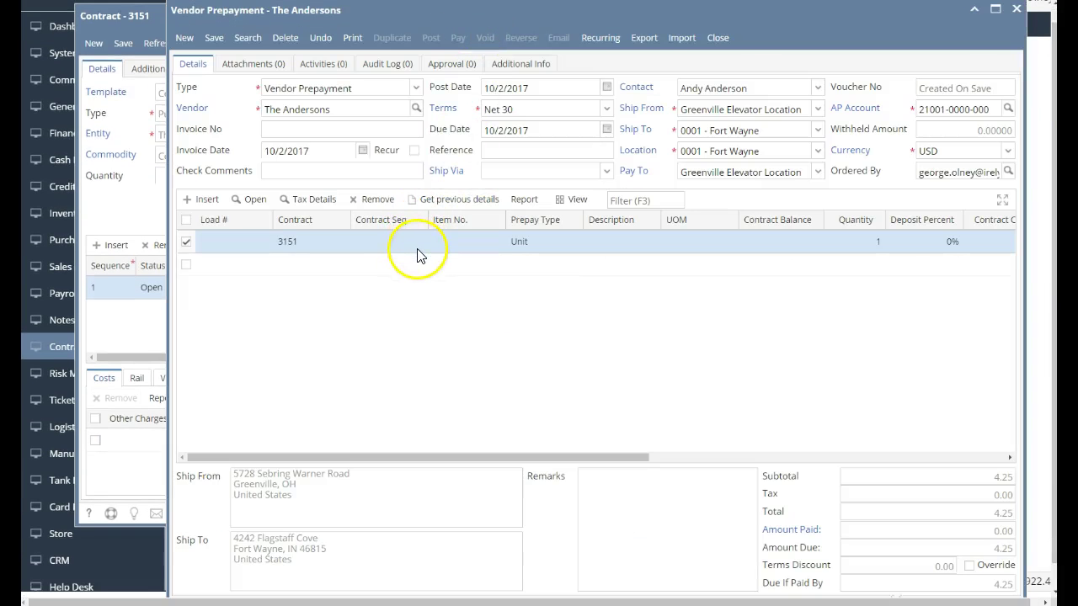
click(443, 245)
click(499, 245)
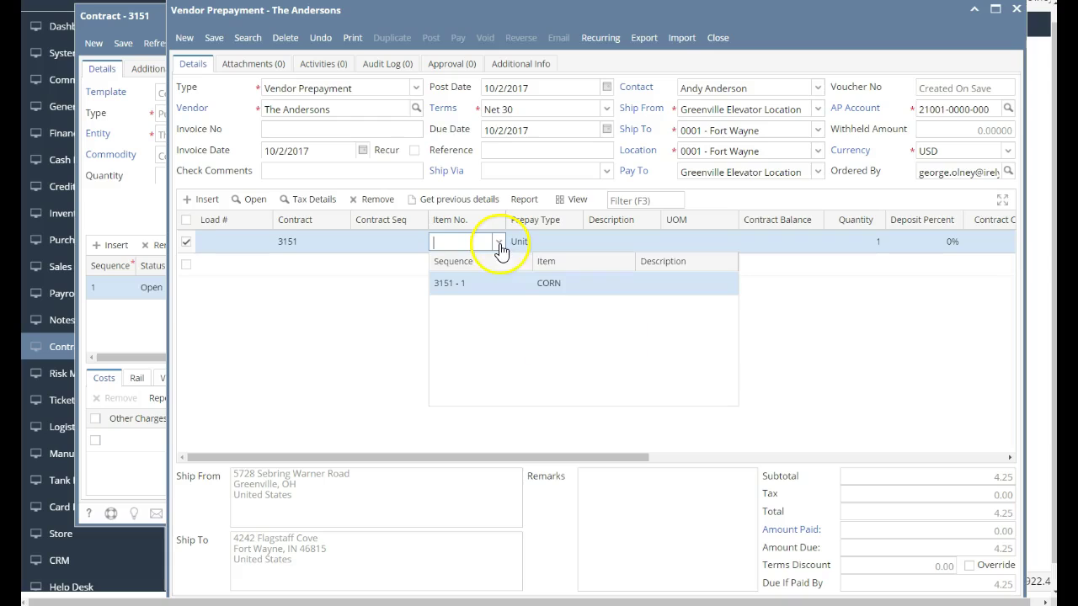
click(496, 283)
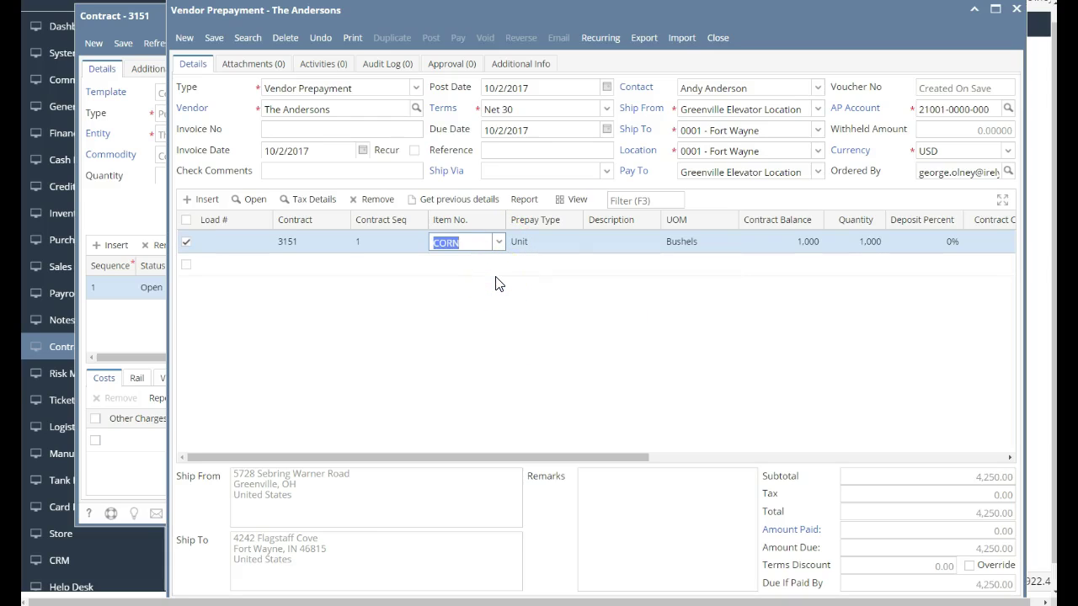
- Set the corn prepayment line's cost to 3.25 per bushel, keeping the Unit prepay type and the quantity of 1,000
key(Tab)
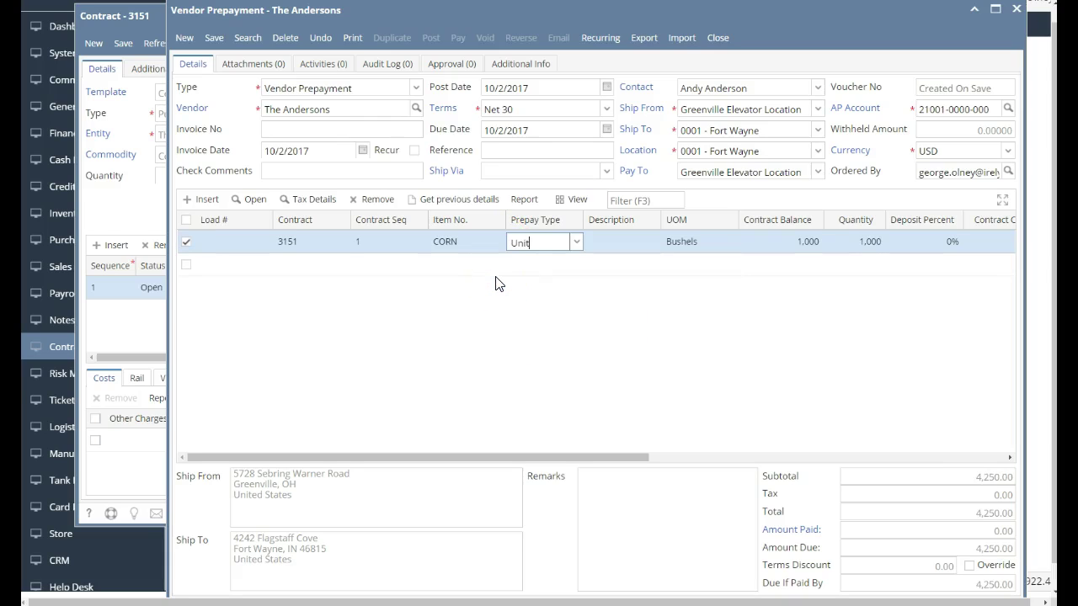
key(Tab)
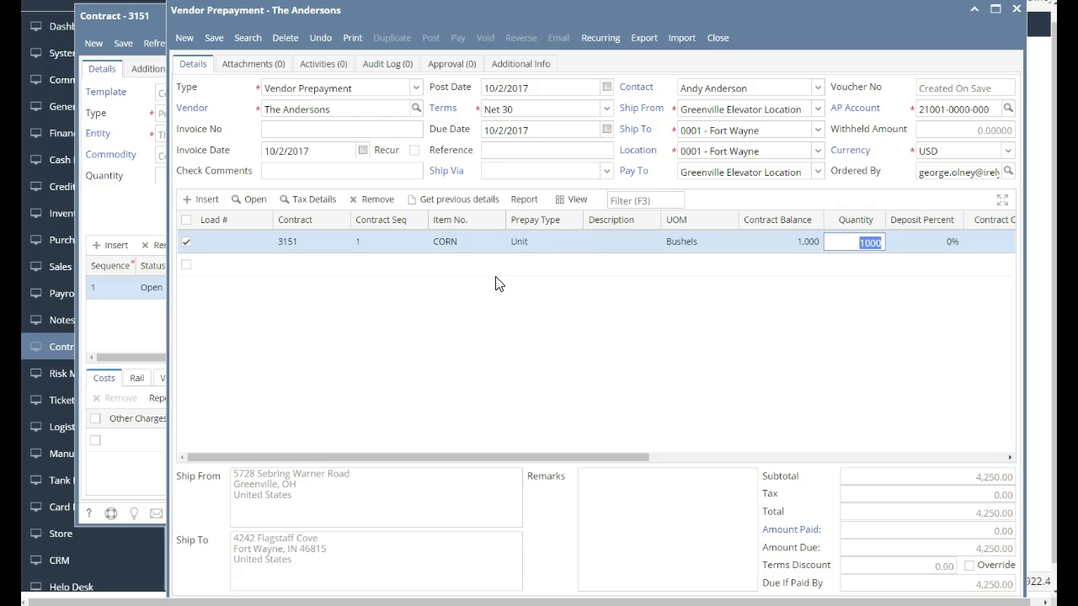
drag(575, 462, 673, 472)
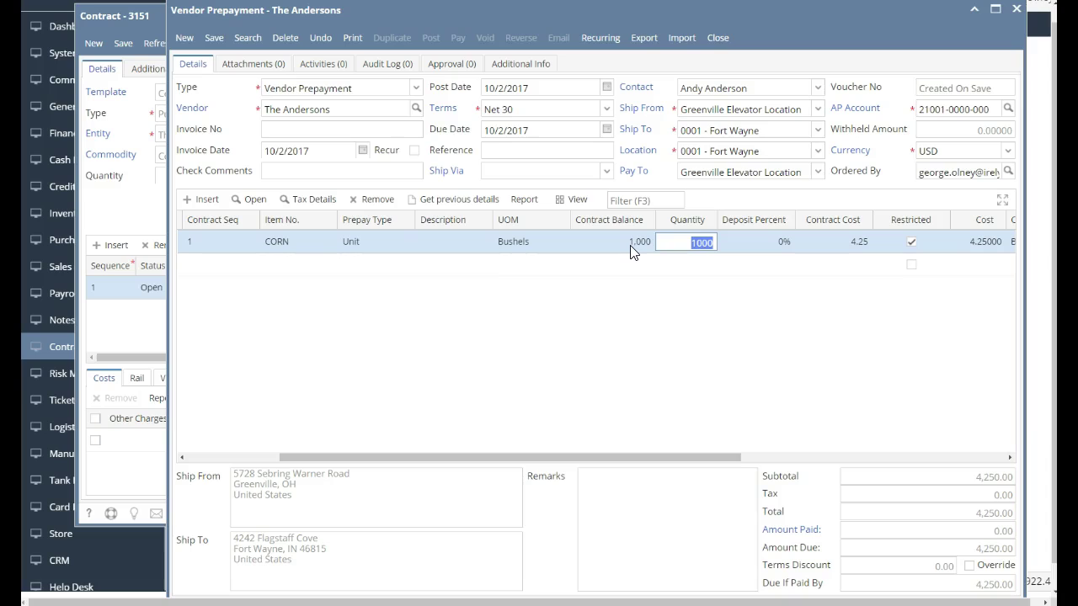
click(352, 246)
click(694, 242)
key(Tab)
key(Tab)
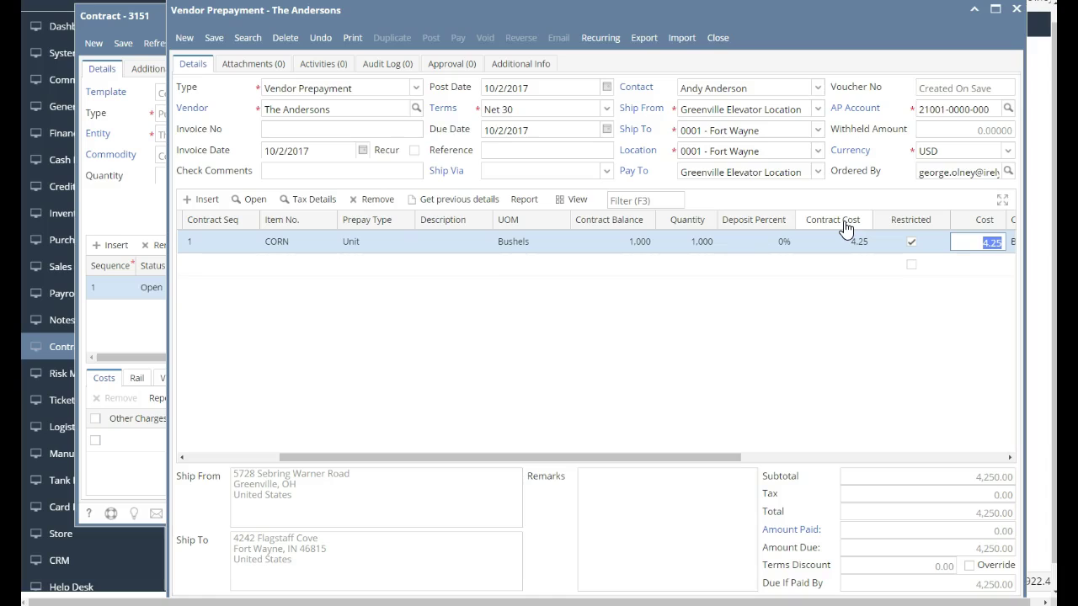
text(.3)
text(25)
key(Tab)
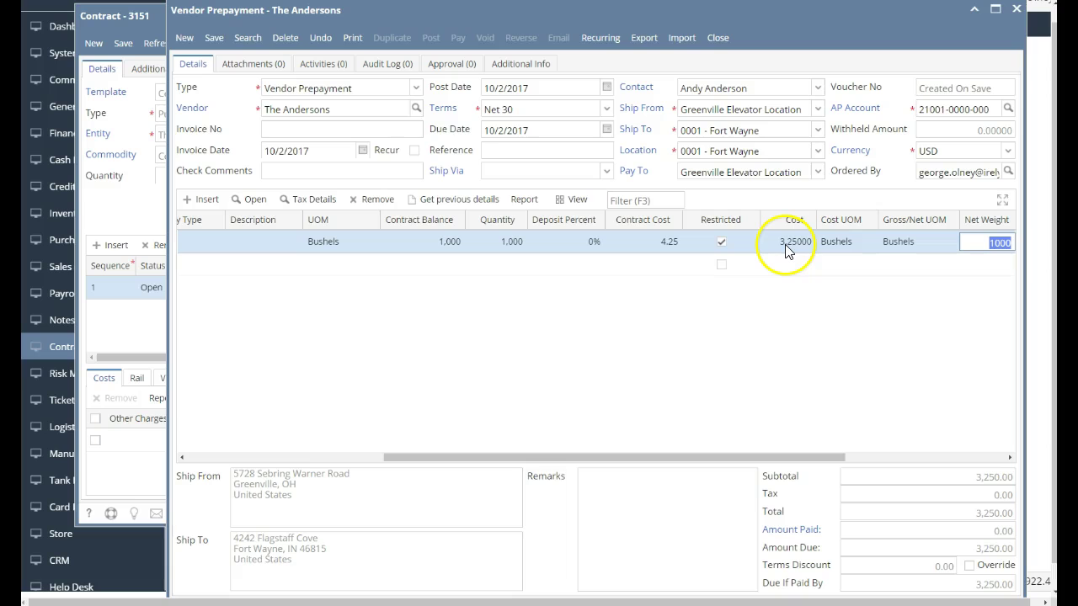
- Check the prepayment line's remaining values, and save and post the vendor prepayment
click(777, 458)
drag(776, 455, 954, 469)
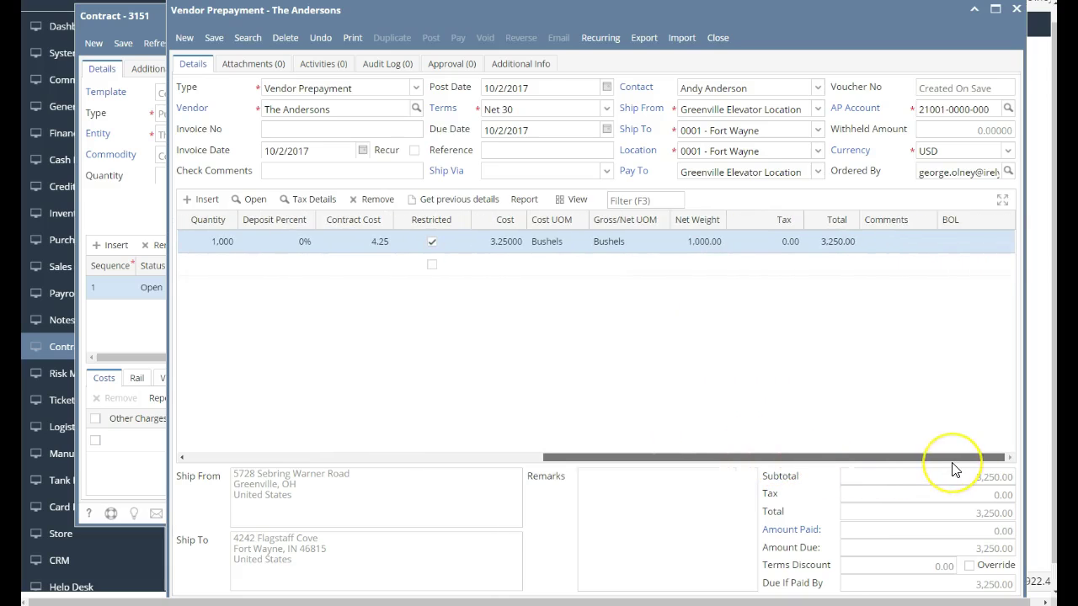
drag(826, 459, 360, 534)
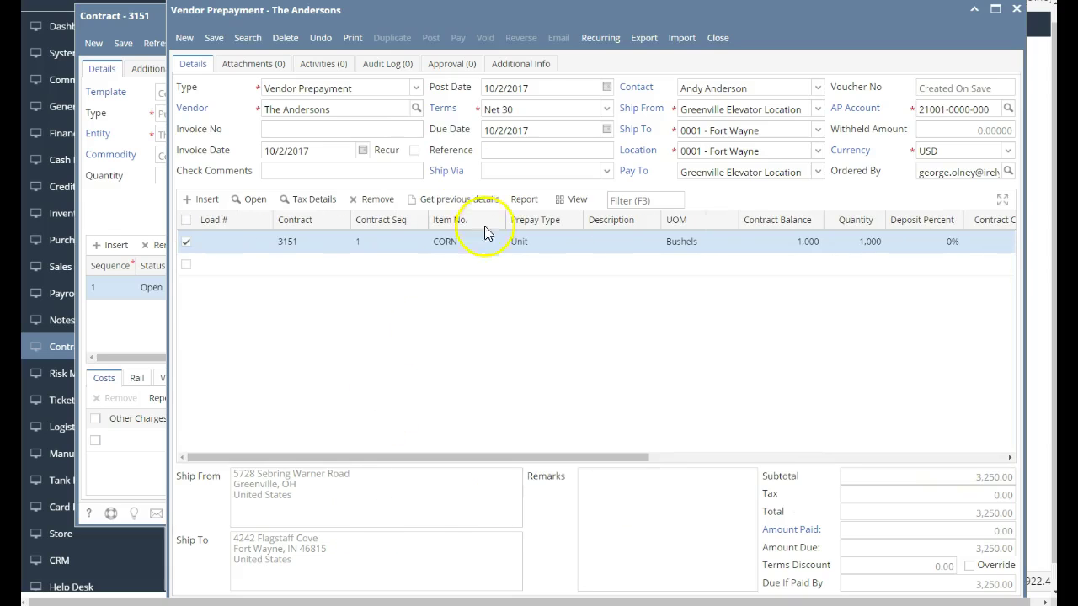
click(353, 48)
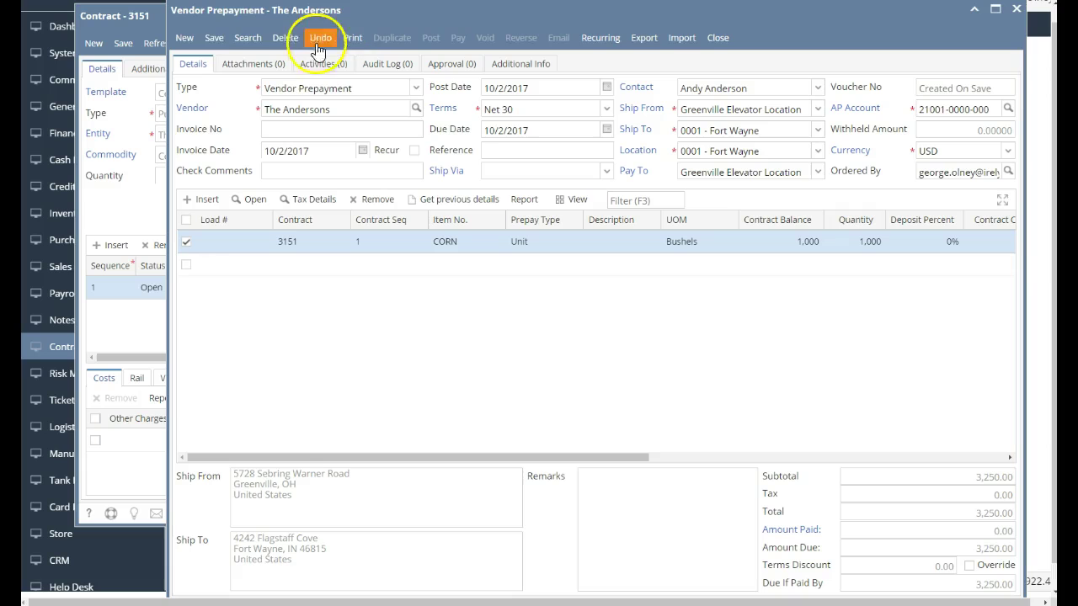
click(217, 38)
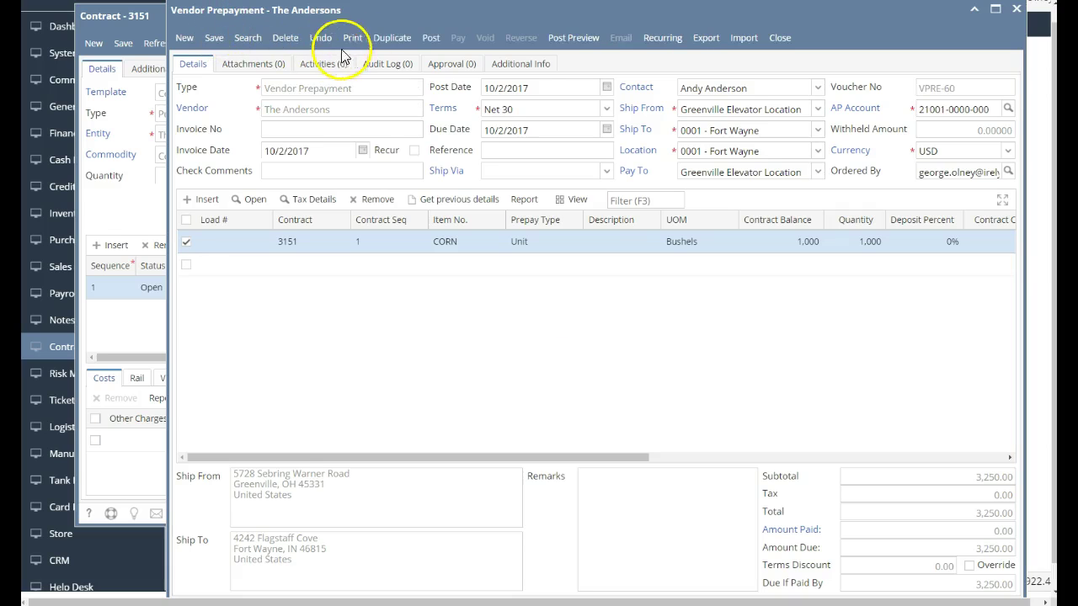
click(441, 36)
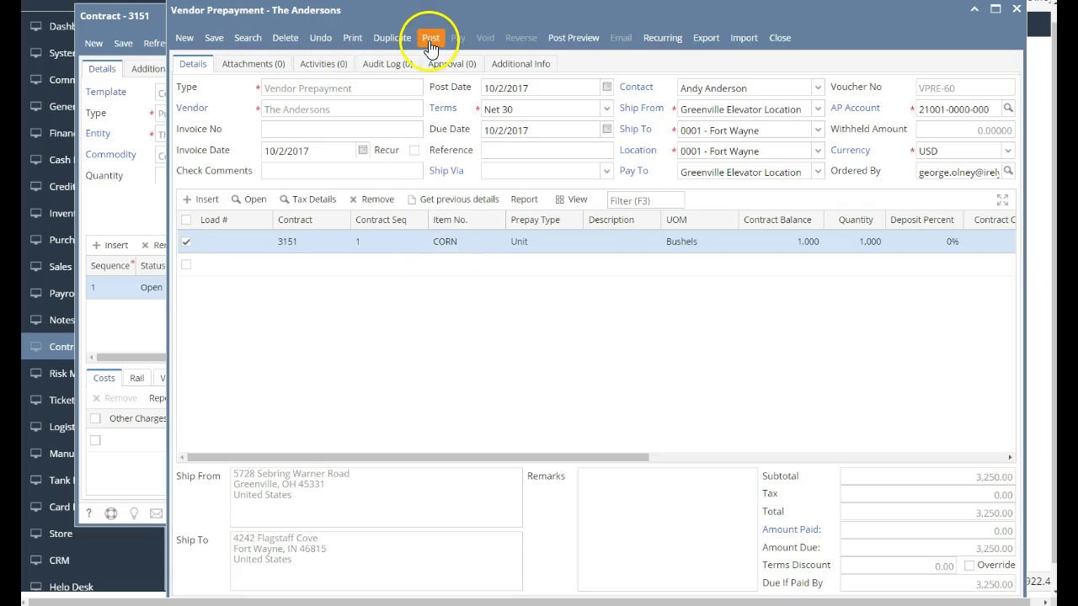
click(429, 40)
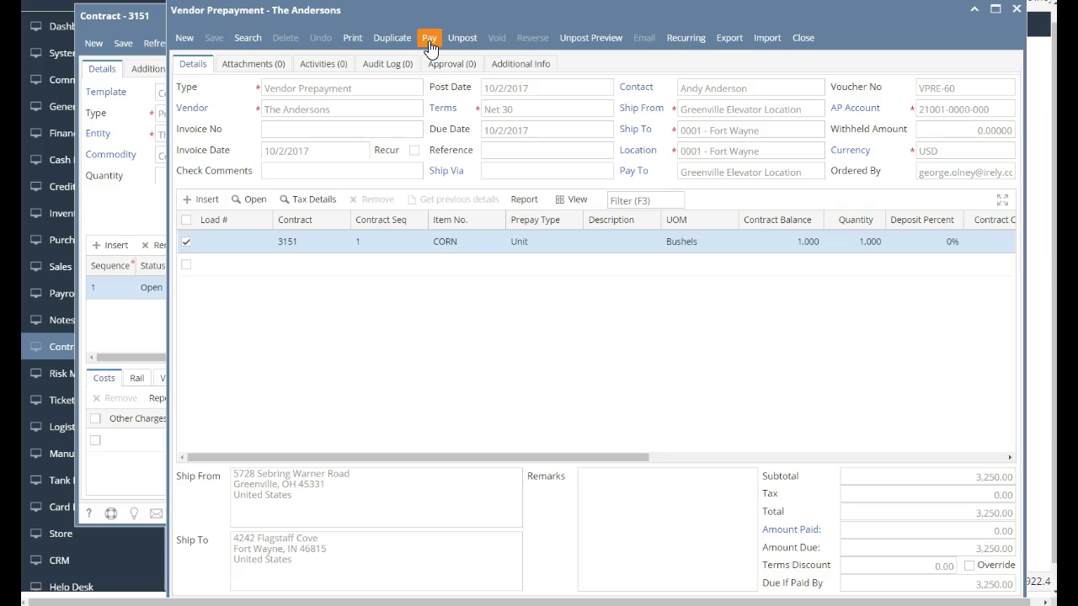
- Create a check payment for the posted prepayment from the Chase Bank - IN account and send it to payment processing
click(430, 38)
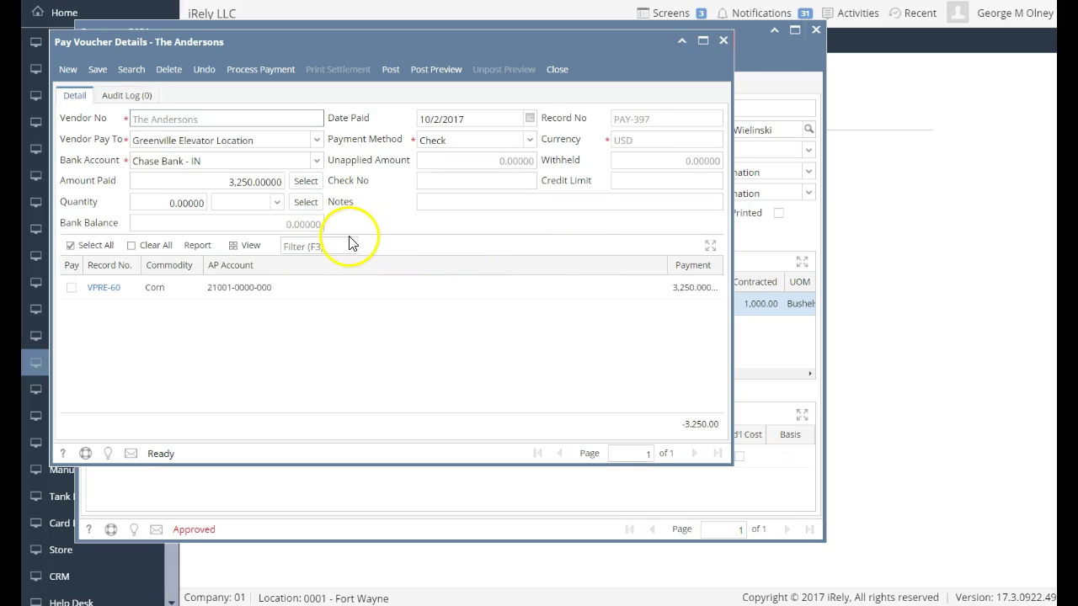
drag(289, 41, 354, 39)
click(225, 288)
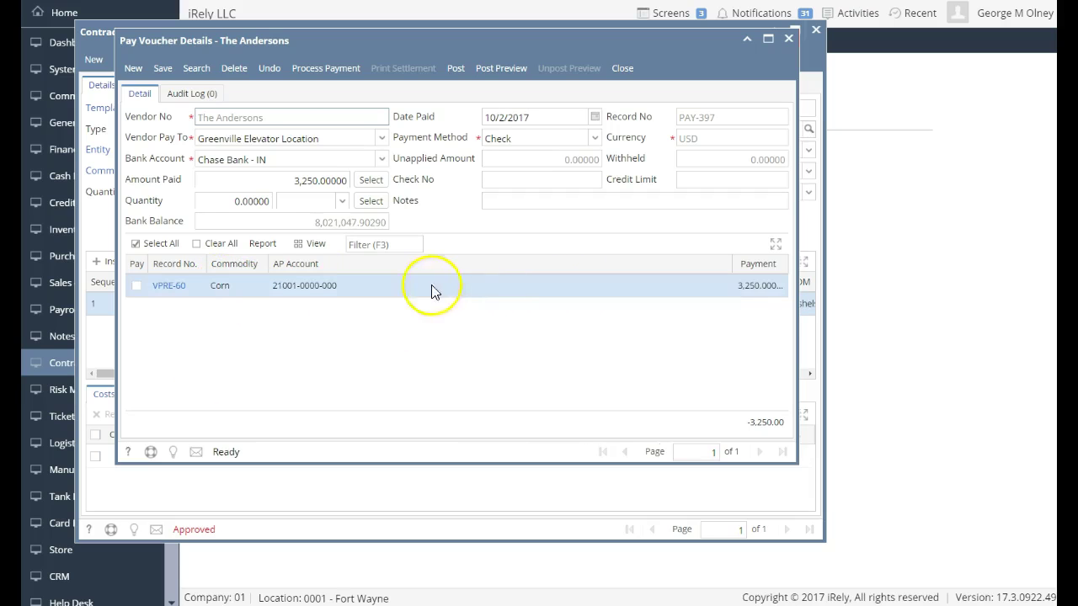
click(318, 71)
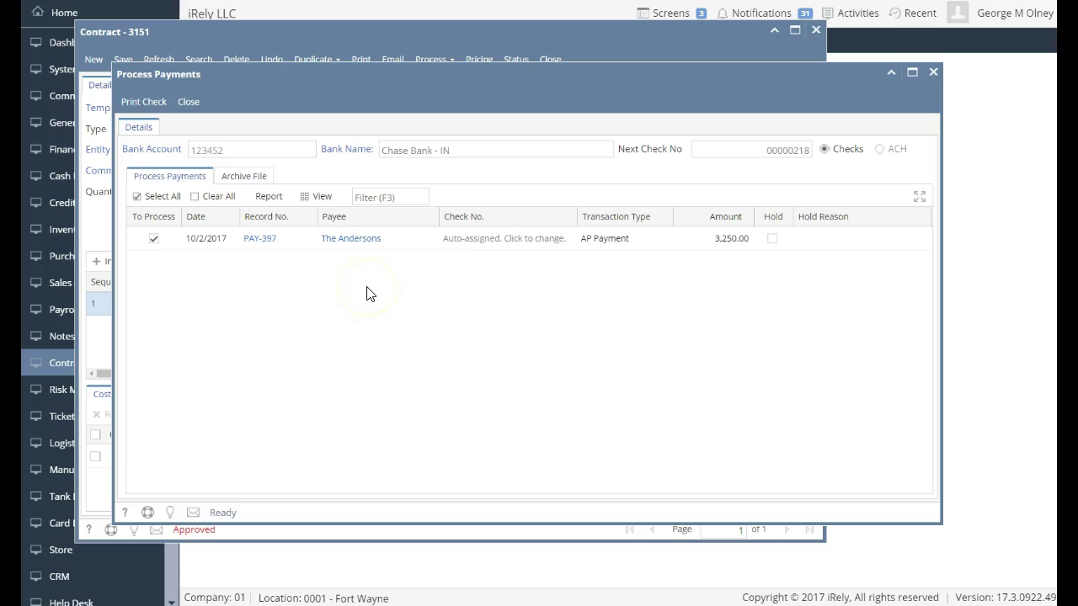
- Generate the check for the payment to The Andersons, examine its stubs, amount and signature, and close the report
click(283, 248)
click(150, 102)
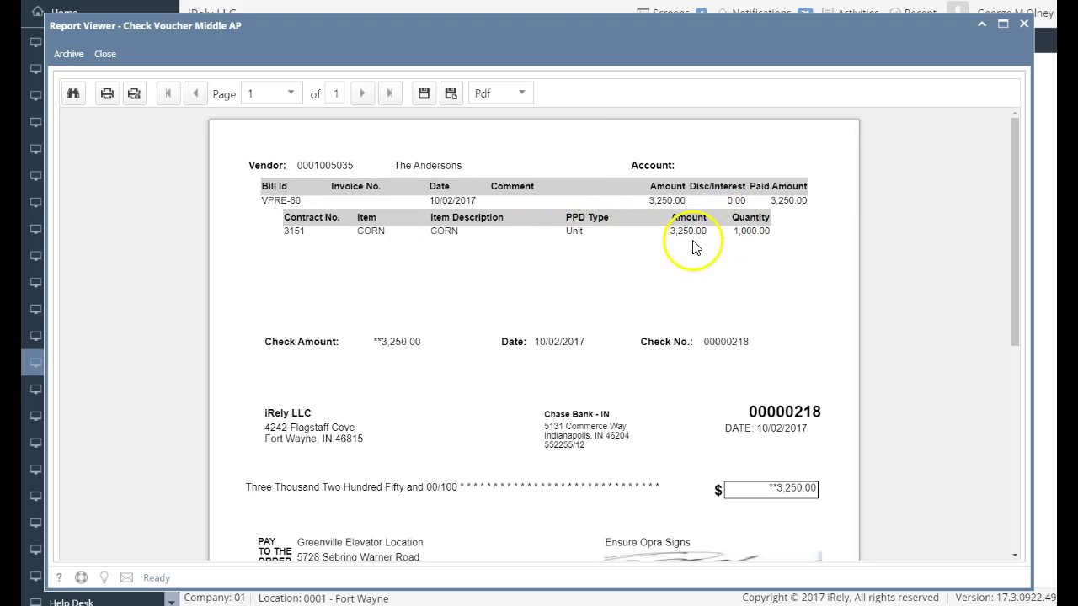
scroll(674, 336, down, 3)
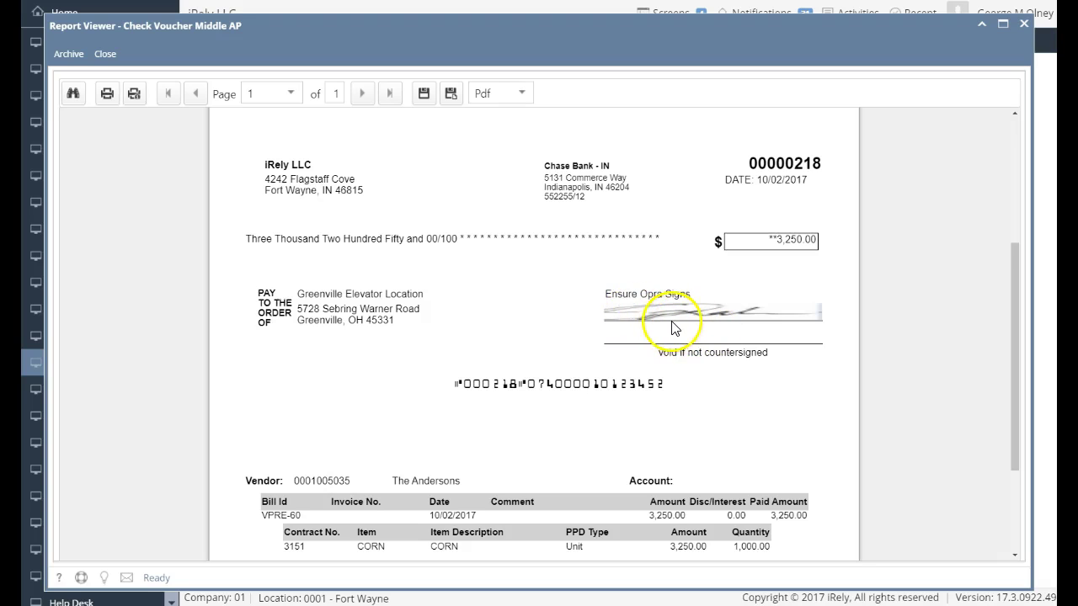
scroll(679, 327, down, 1)
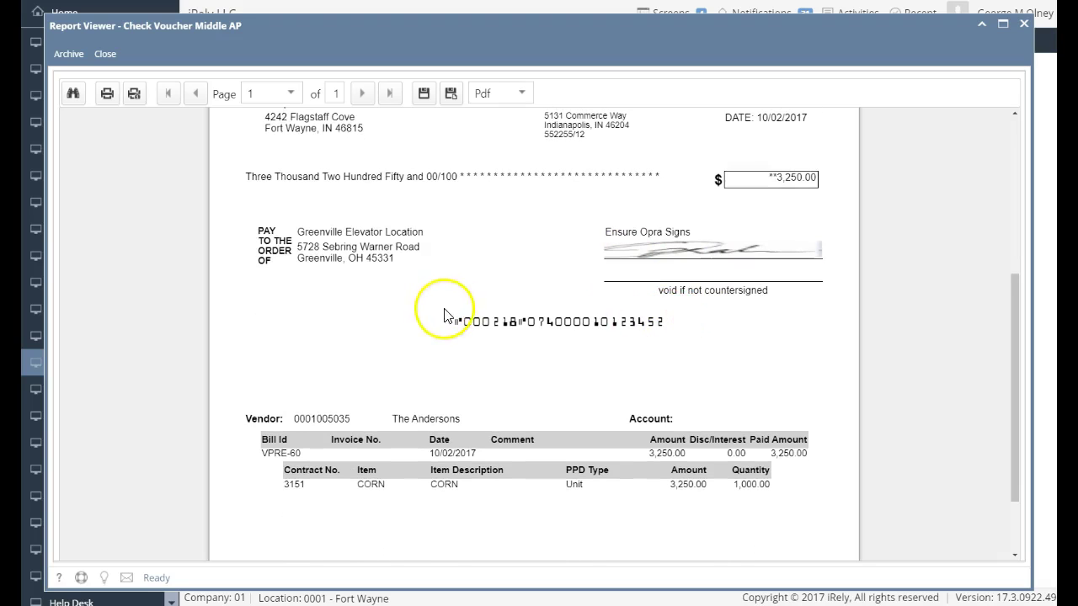
scroll(454, 324, up, 1)
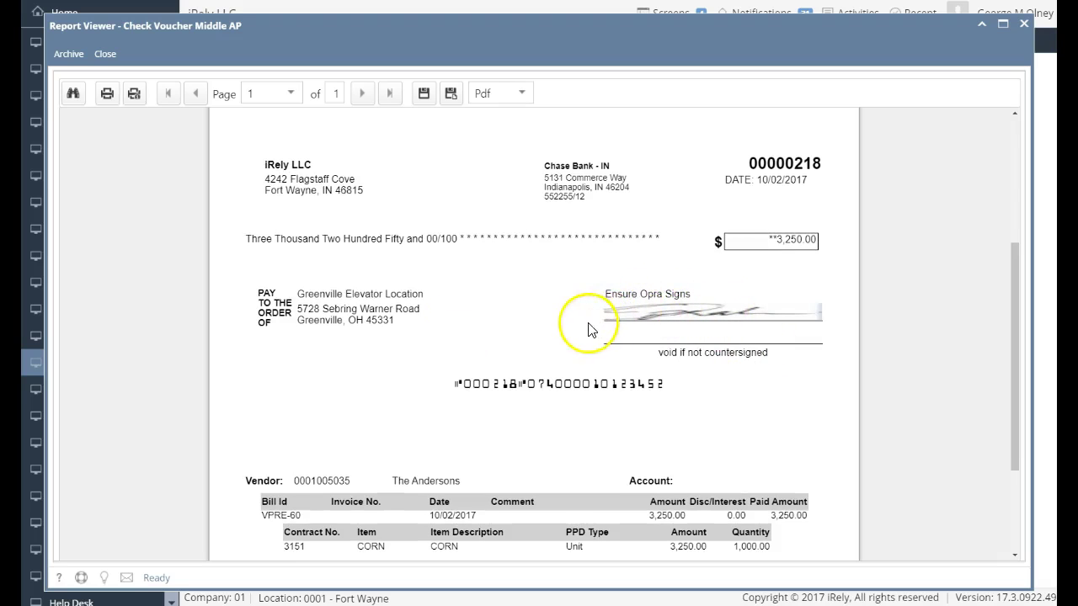
scroll(421, 295, down, 3)
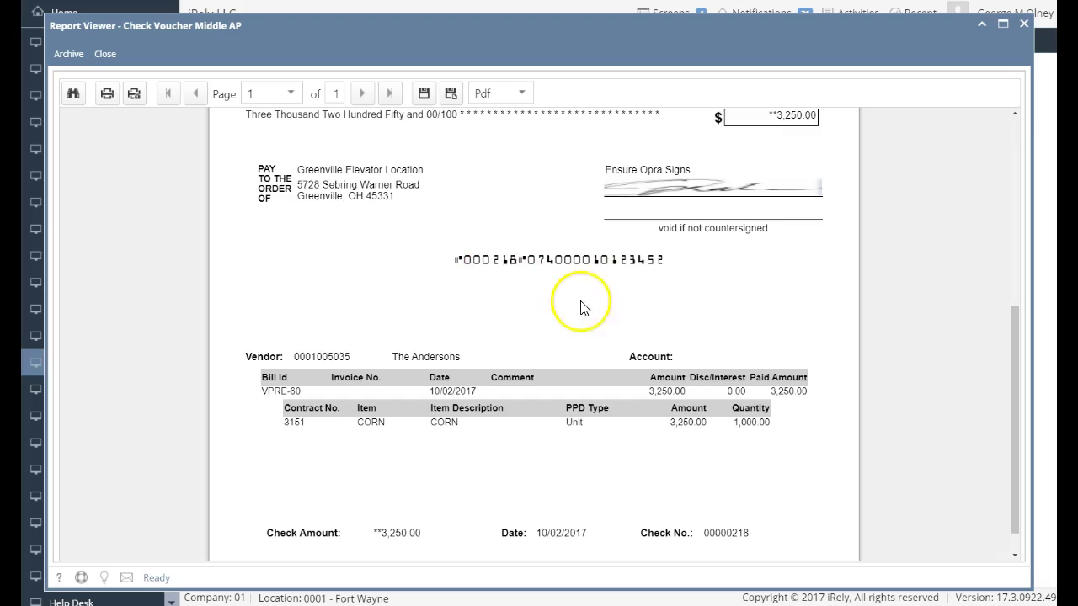
scroll(581, 307, up, 6)
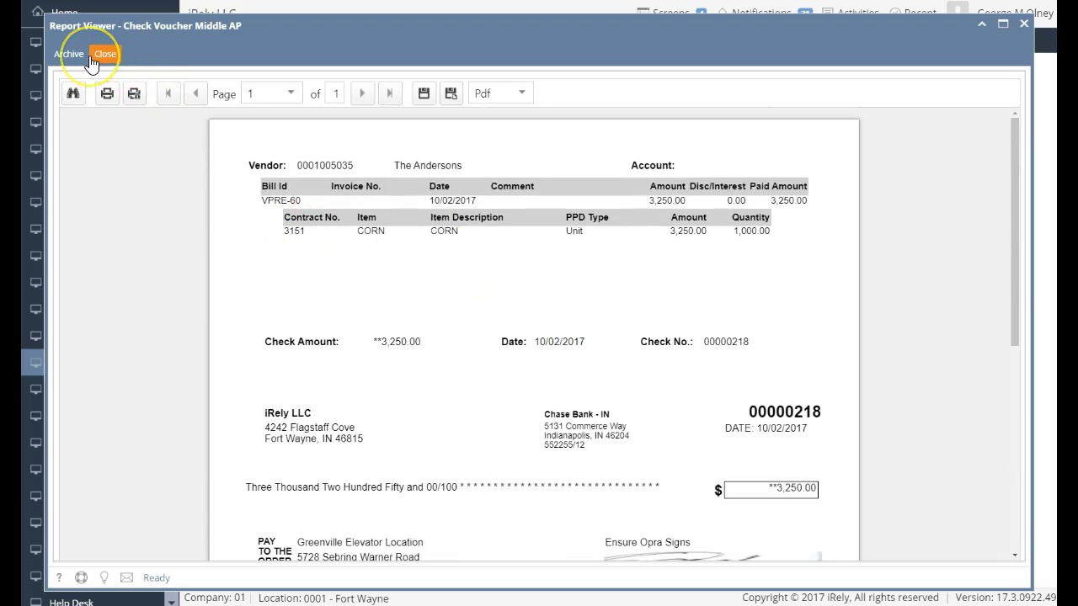
click(92, 63)
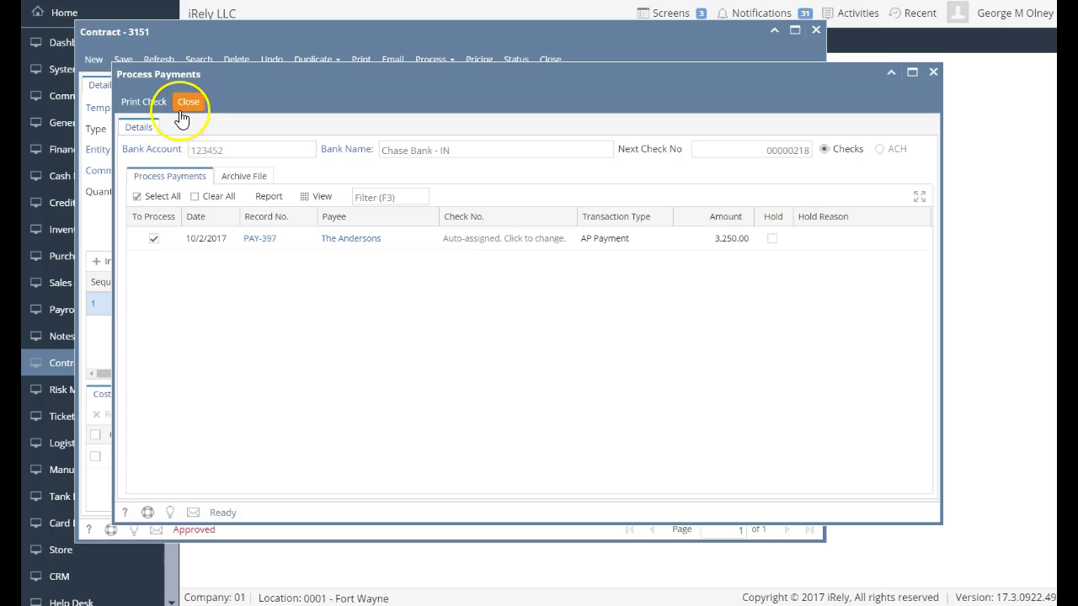